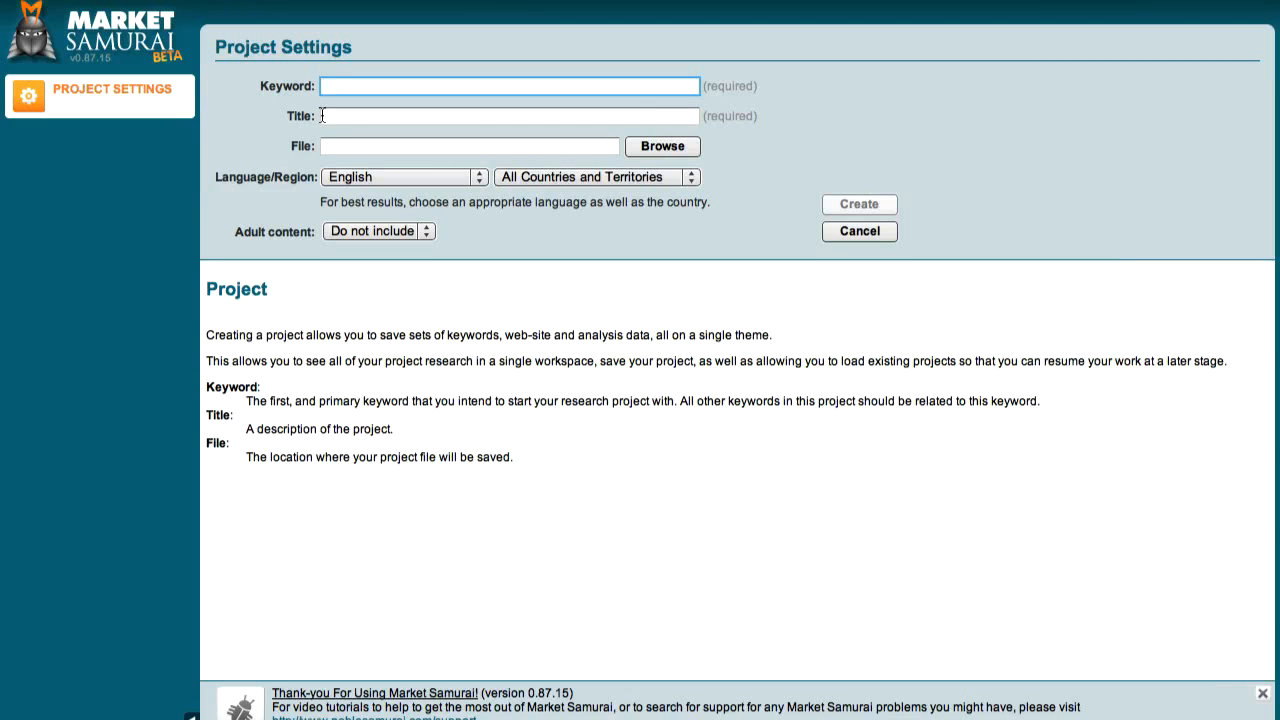
pyautogui.write('Driving')
pyautogui.press('BackSpace')
pyautogui.press('BackSpace')
pyautogui.press('BackSpace')
pyautogui.press('BackSpace')
pyautogui.press('BackSpace')
pyautogui.press('BackSpace')
pyautogui.press('BackSpace')
# Create a project with the keyword and title "Car Driving Exam Test", keeping the suggested file and language settings
pyautogui.write('Car Driving Exam Test')
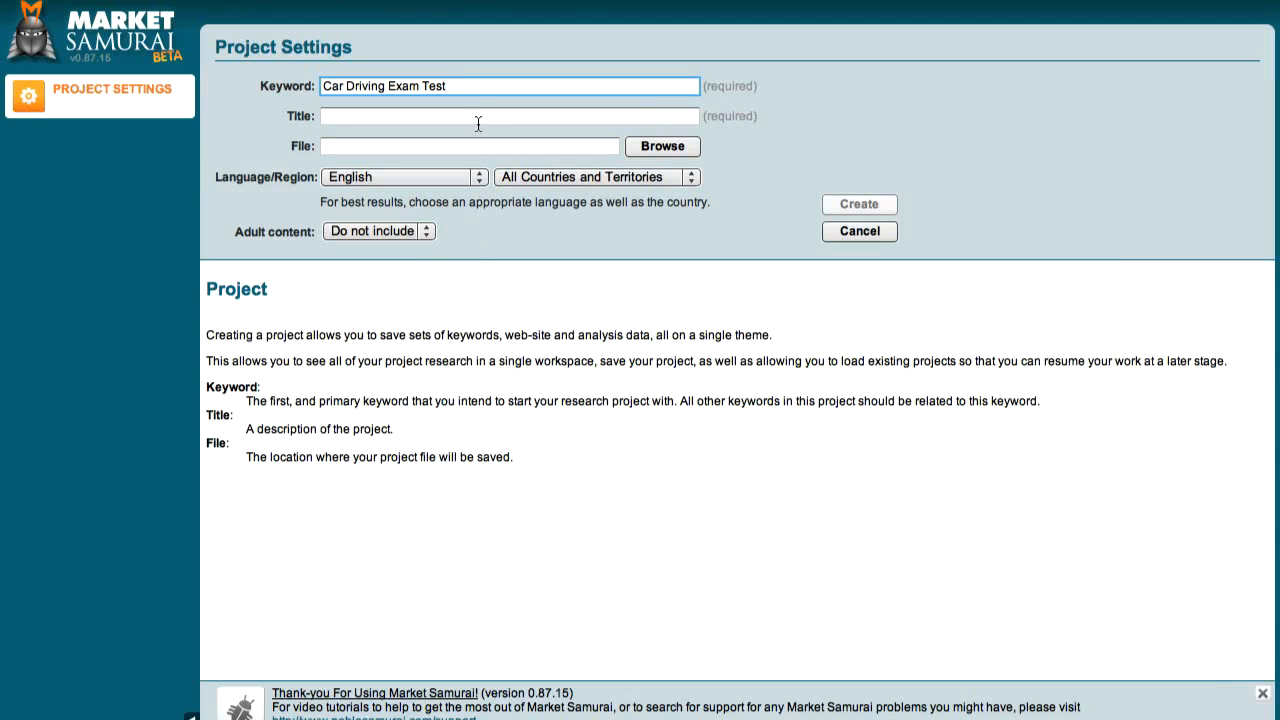
pyautogui.press('Tab')
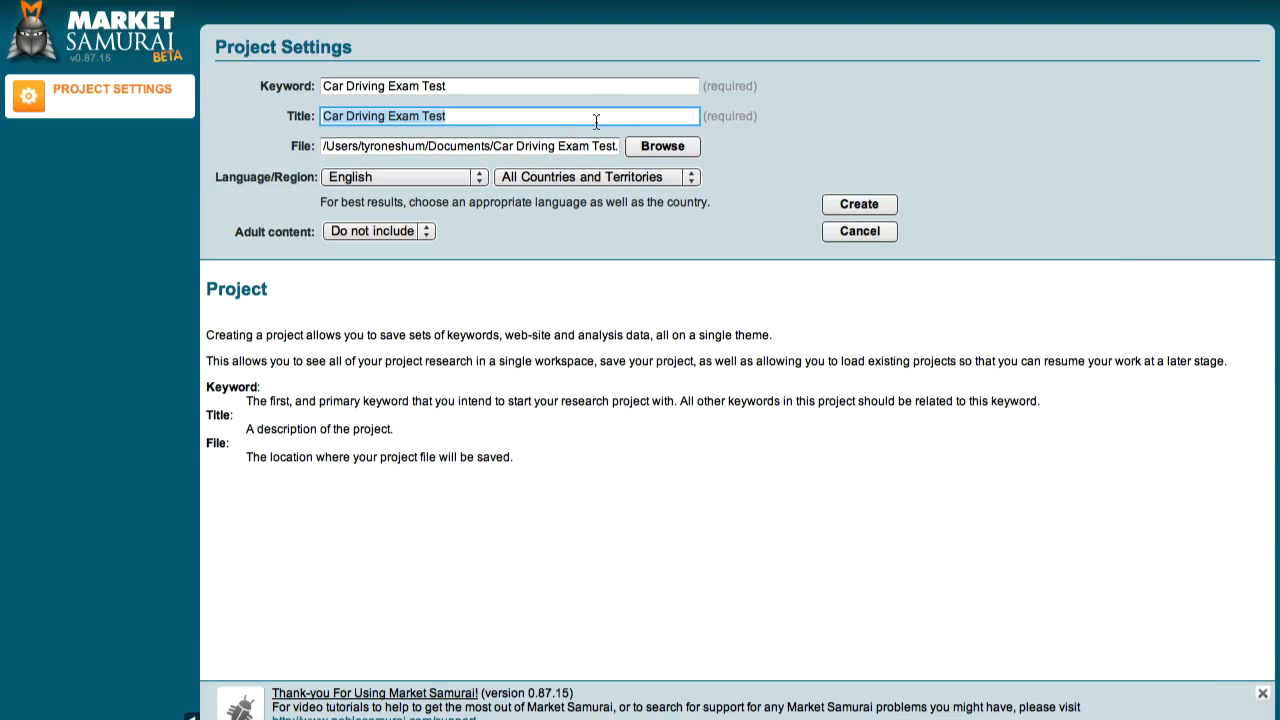
pyautogui.click(845, 206)
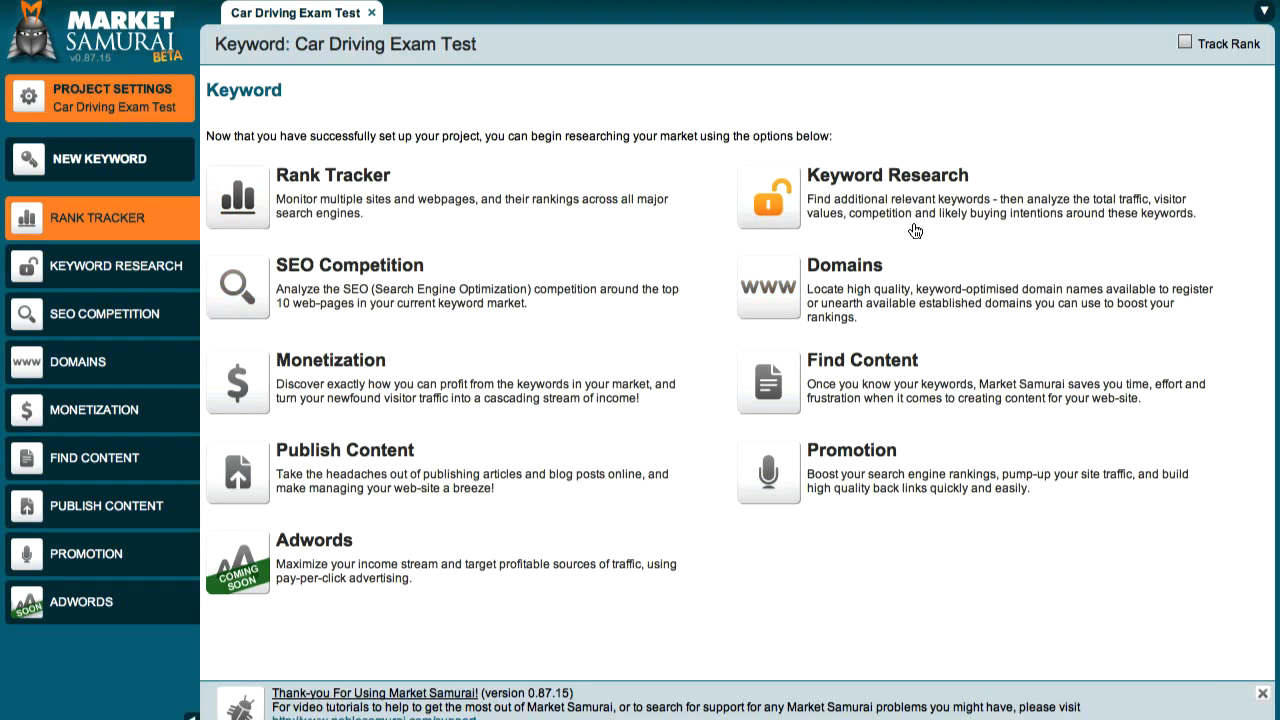
# Open Keyword Research, check the Google Keyword Tool account options and generate the keyword list
pyautogui.click(874, 188)
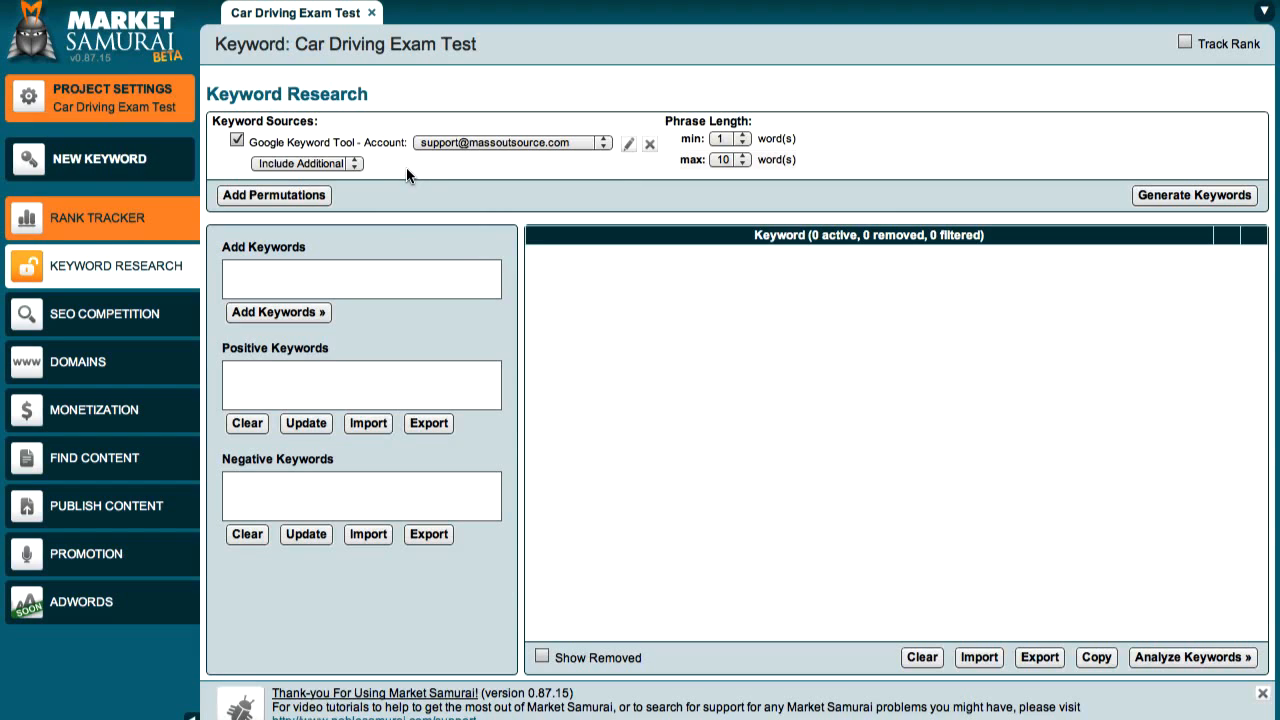
pyautogui.click(602, 144)
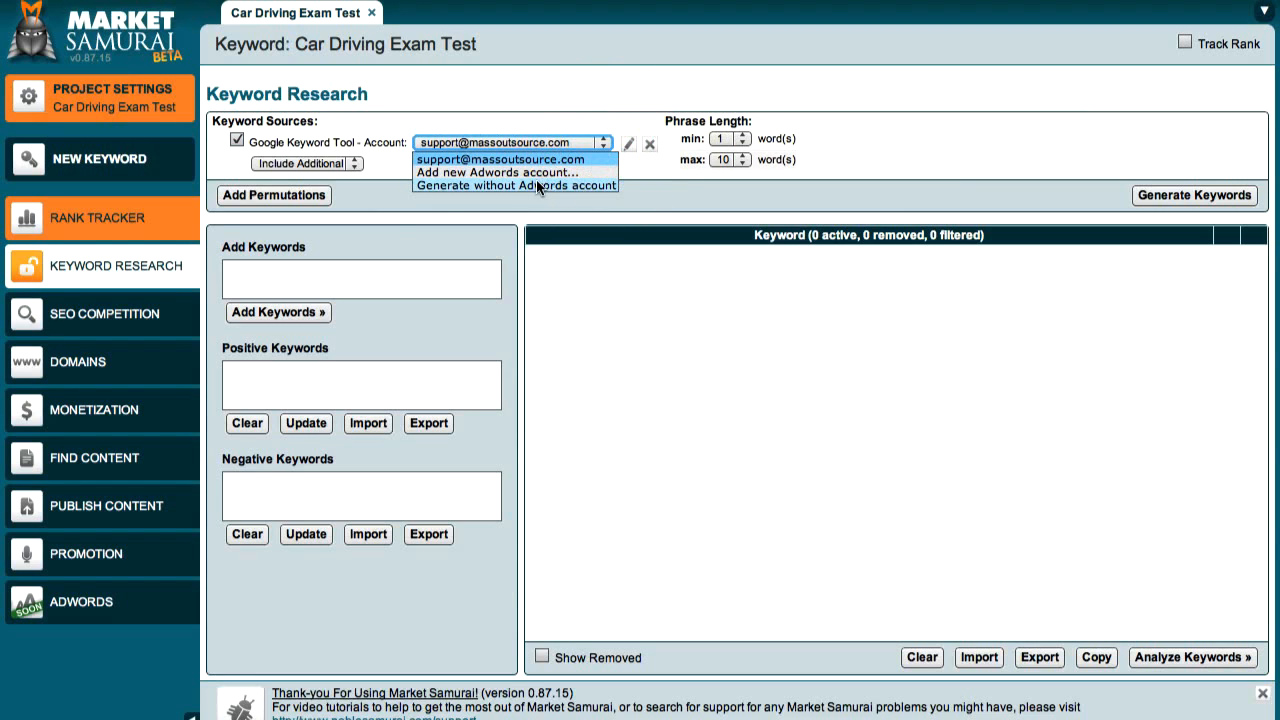
pyautogui.click(624, 170)
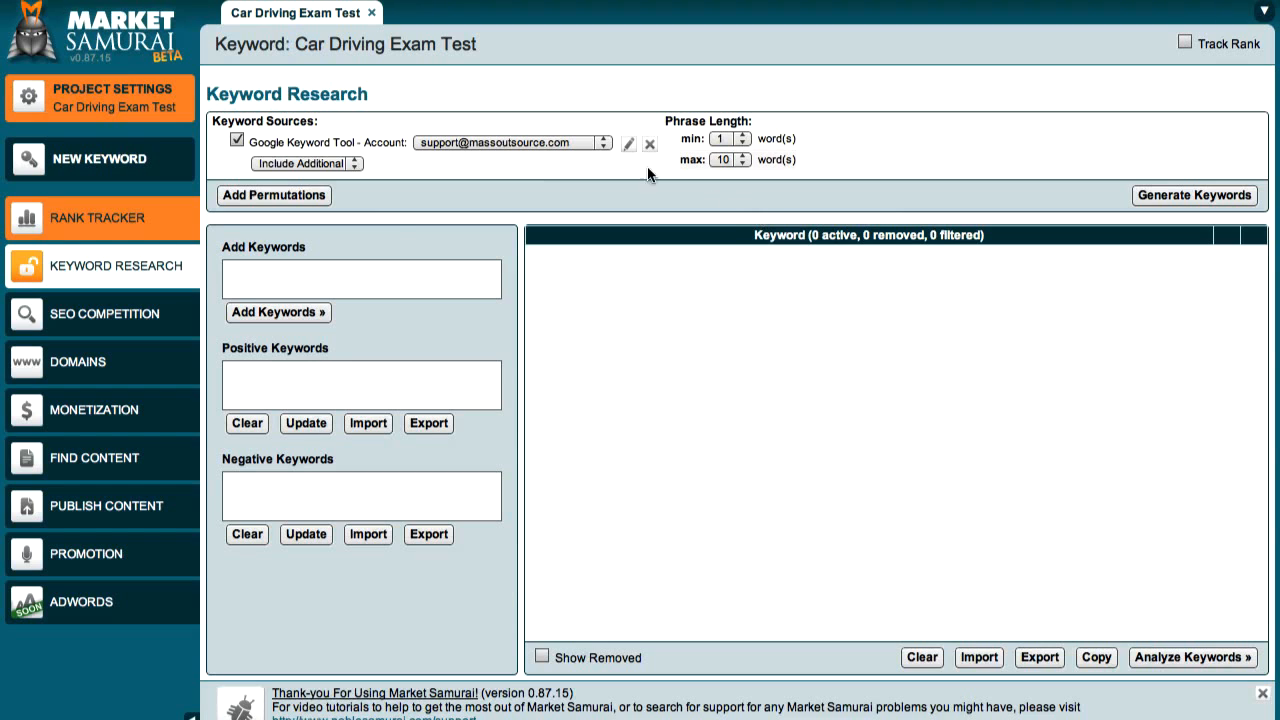
pyautogui.click(604, 143)
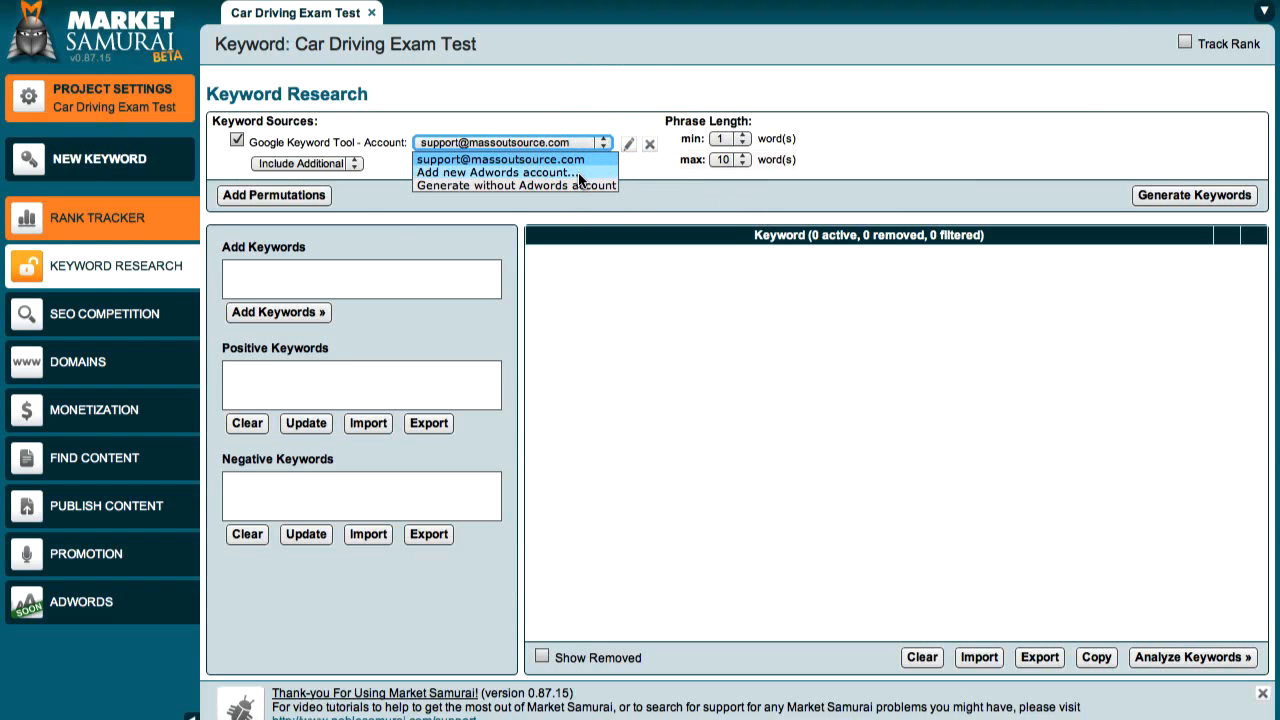
pyautogui.click(567, 128)
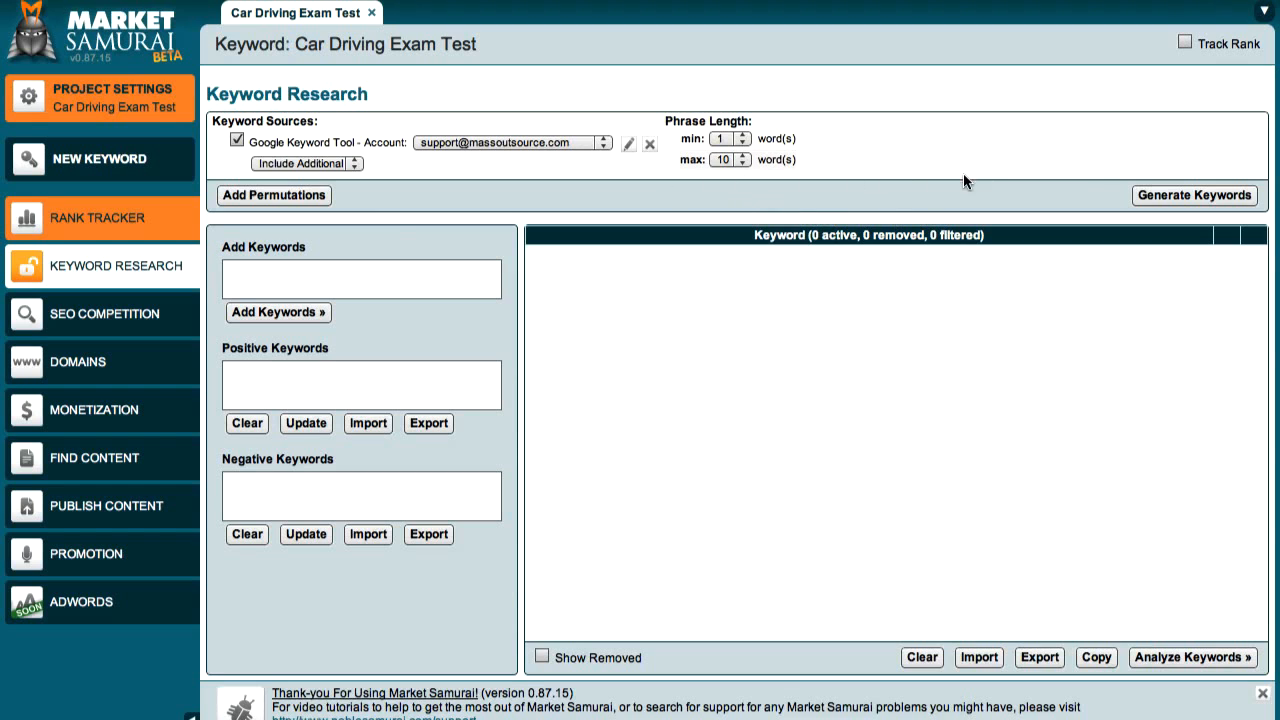
pyautogui.click(1180, 196)
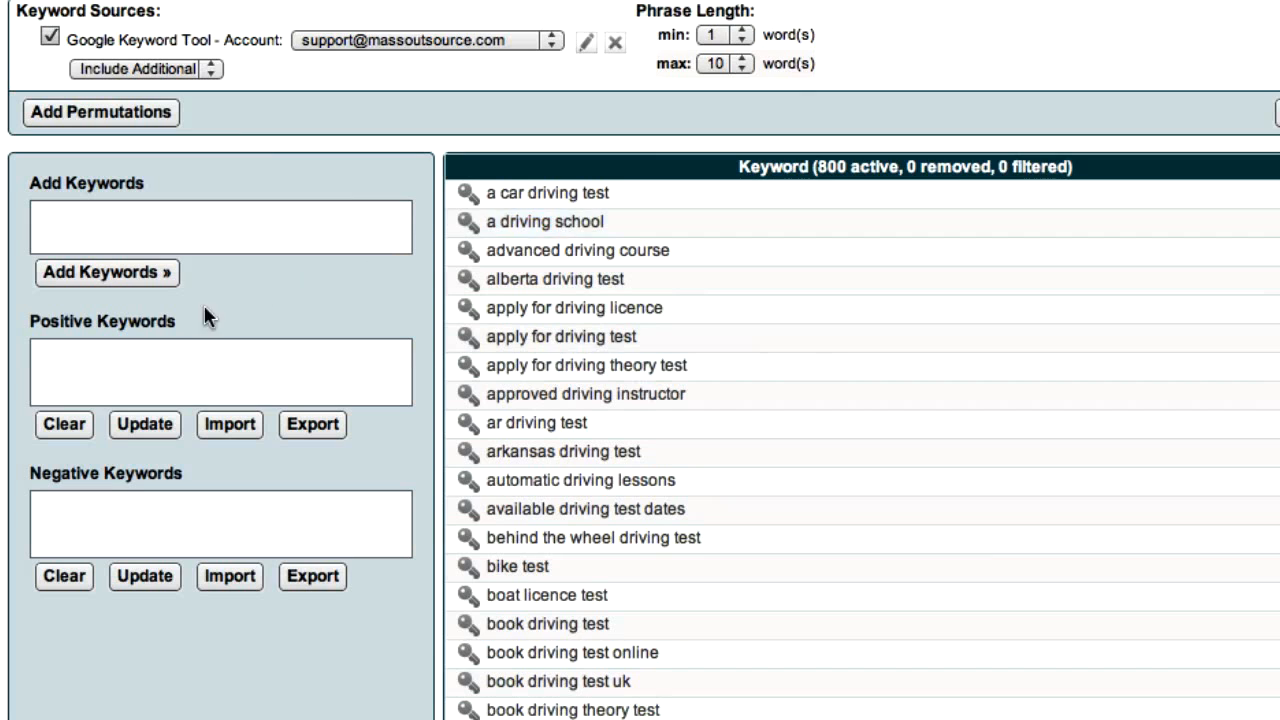
# Filter the generated keywords with the positive keyword "driving test"
pyautogui.click(136, 361)
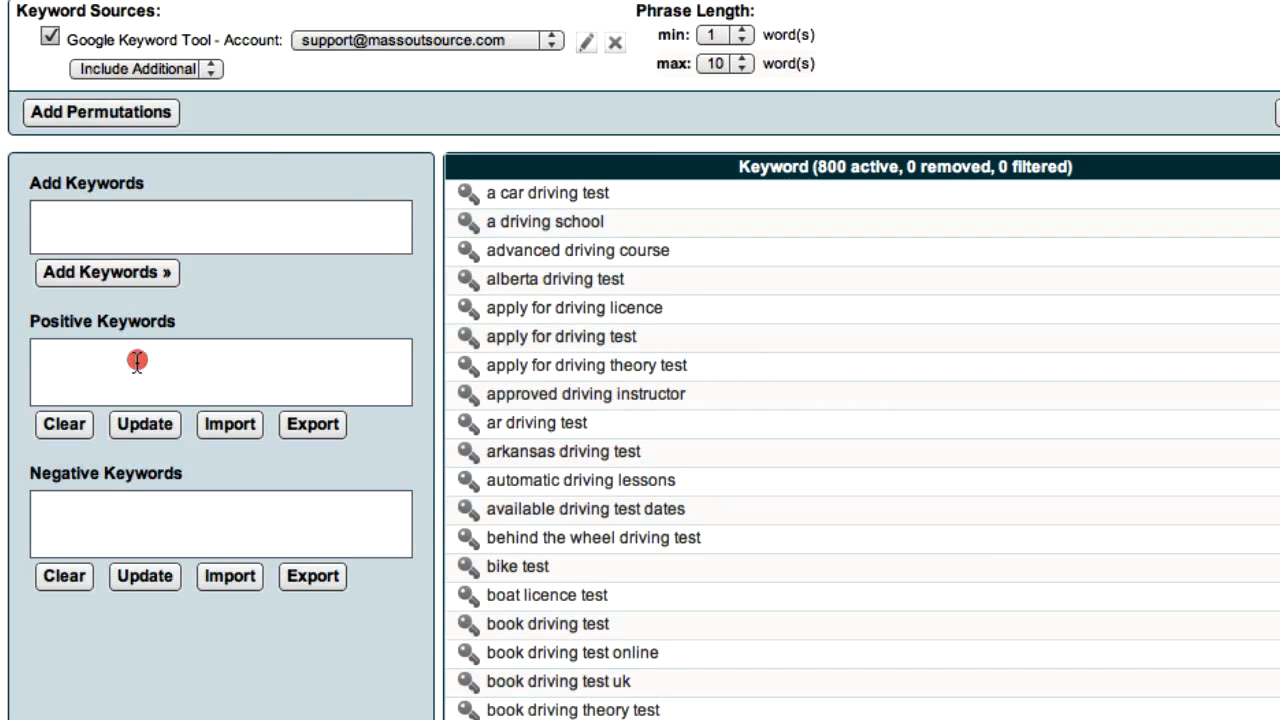
pyautogui.click(218, 514)
pyautogui.click(190, 356)
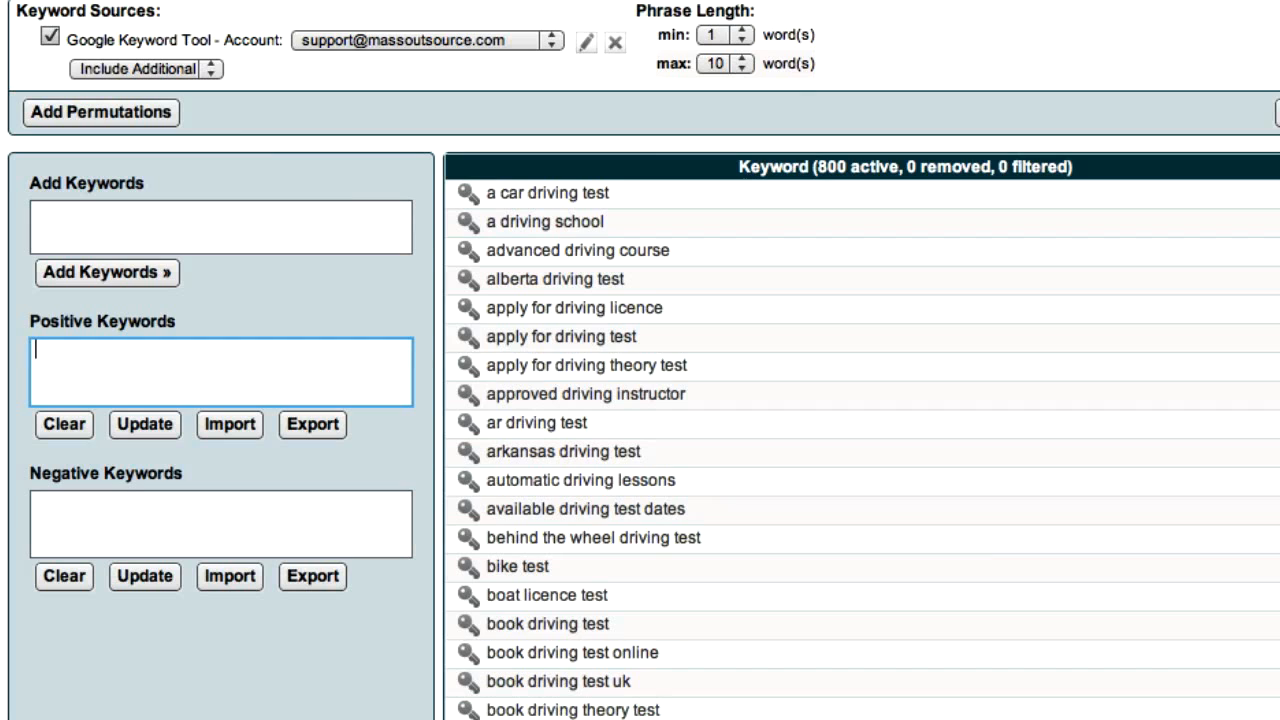
pyautogui.click(224, 374)
pyautogui.write('driving test')
pyautogui.click(145, 424)
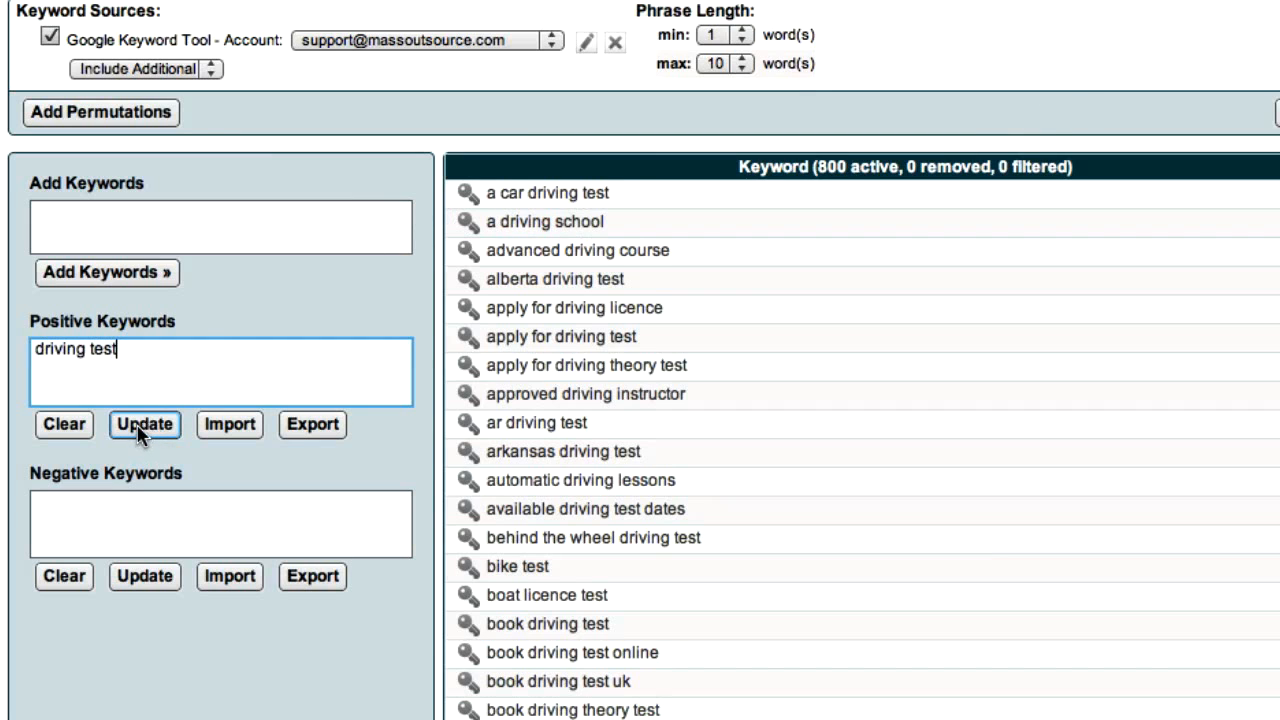
pyautogui.click(147, 432)
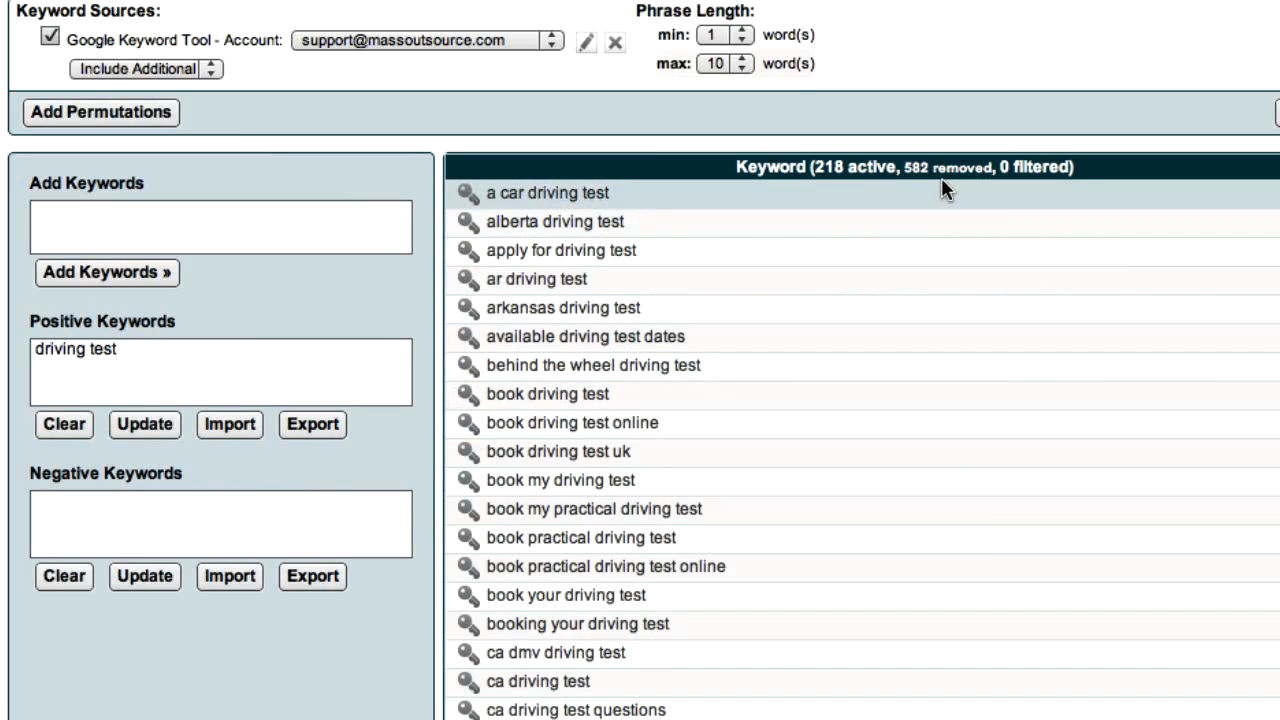
# Clear the positive keyword filter from the keyword list
pyautogui.click(238, 346)
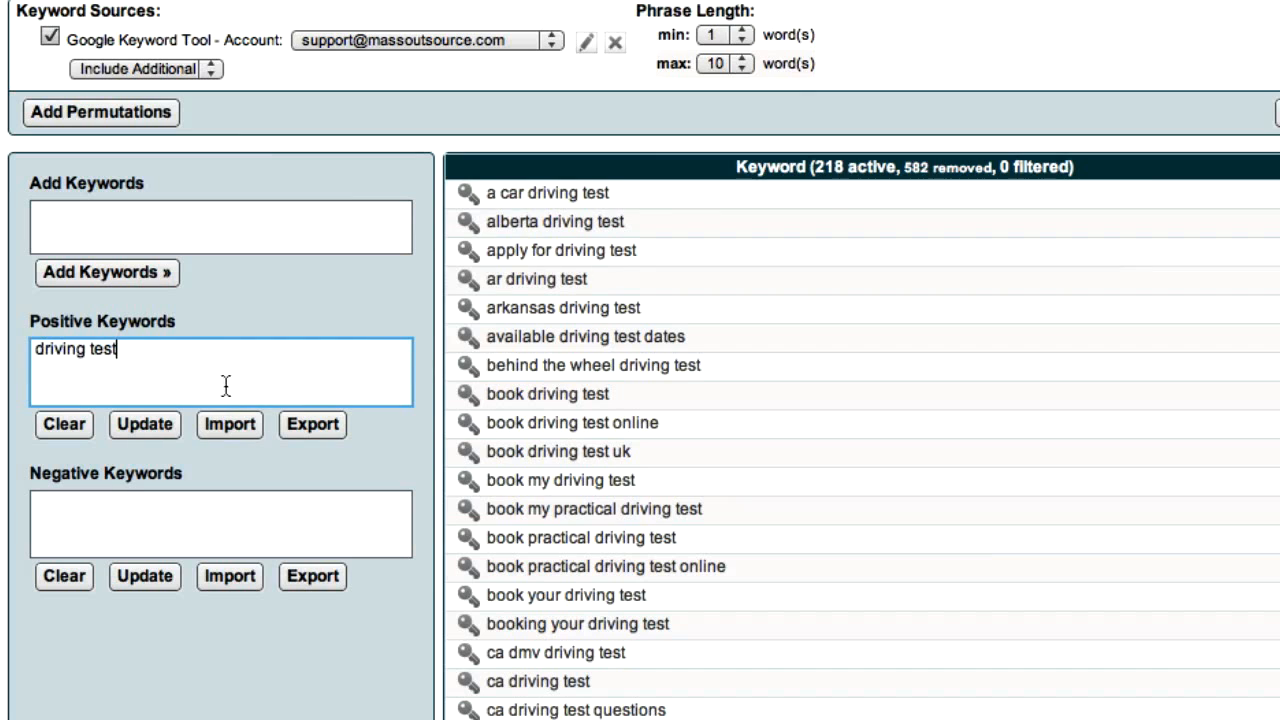
pyautogui.moveTo(129, 352); pyautogui.dragTo(12, 352)
pyautogui.click(64, 424)
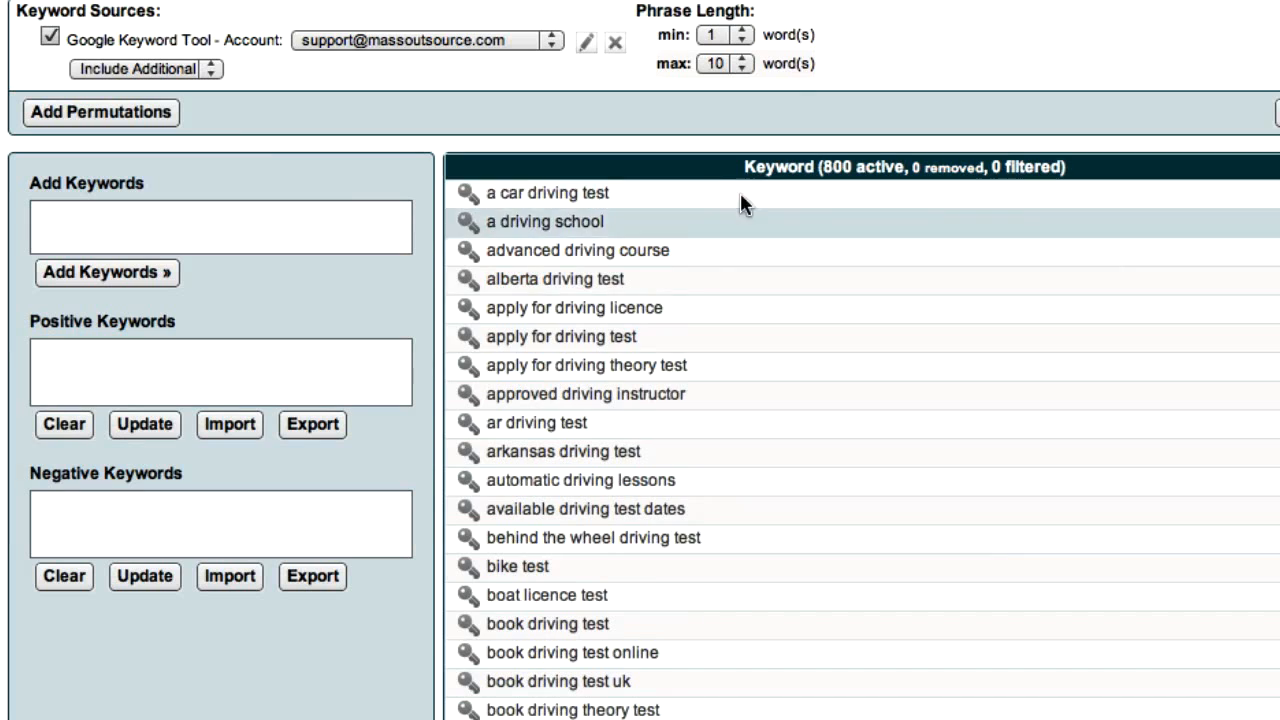
# Exclude keywords containing "free", "boat" and "uk" by adding them as negative keywords and updating the list
pyautogui.click(140, 518)
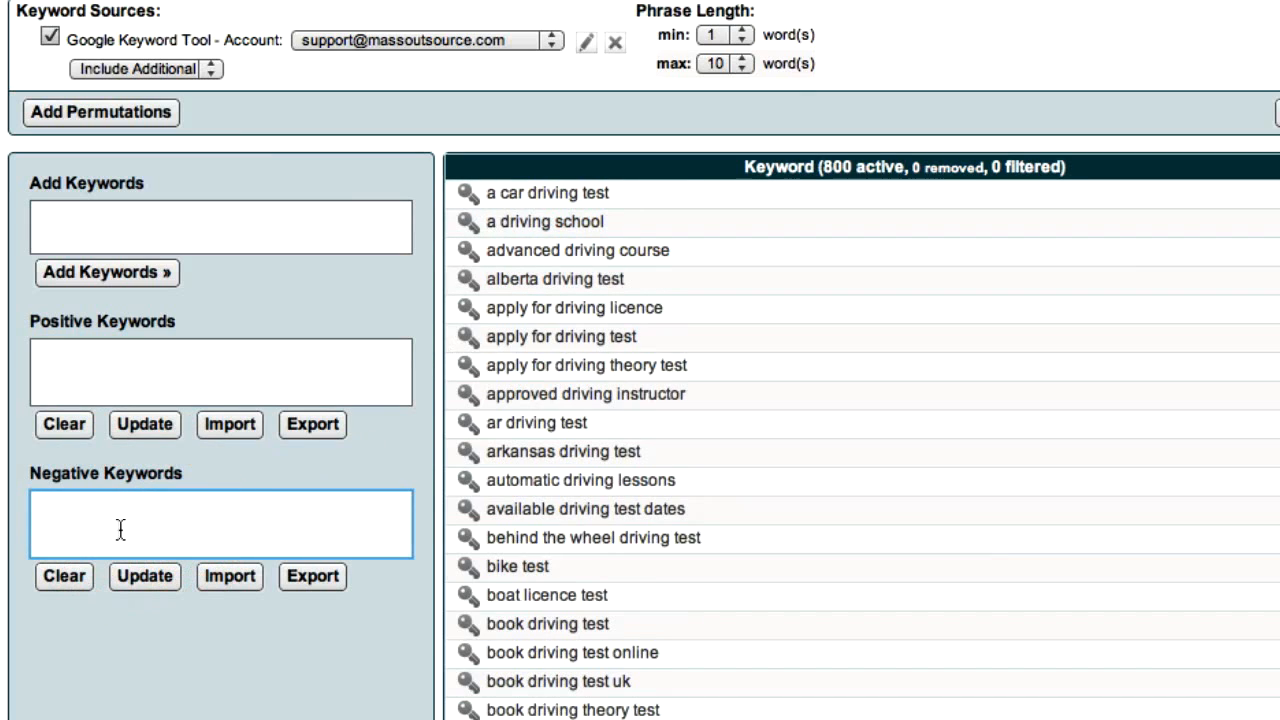
pyautogui.write('free')
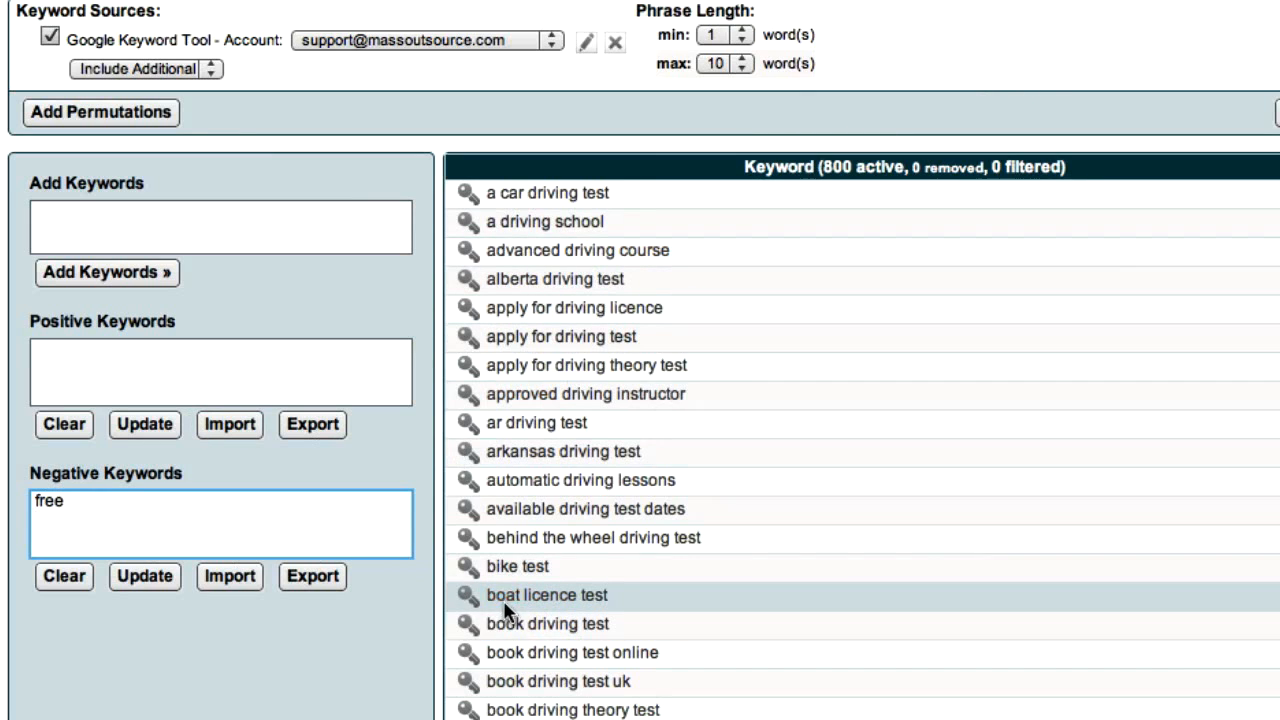
pyautogui.press('Return')
pyautogui.write('biaoat')
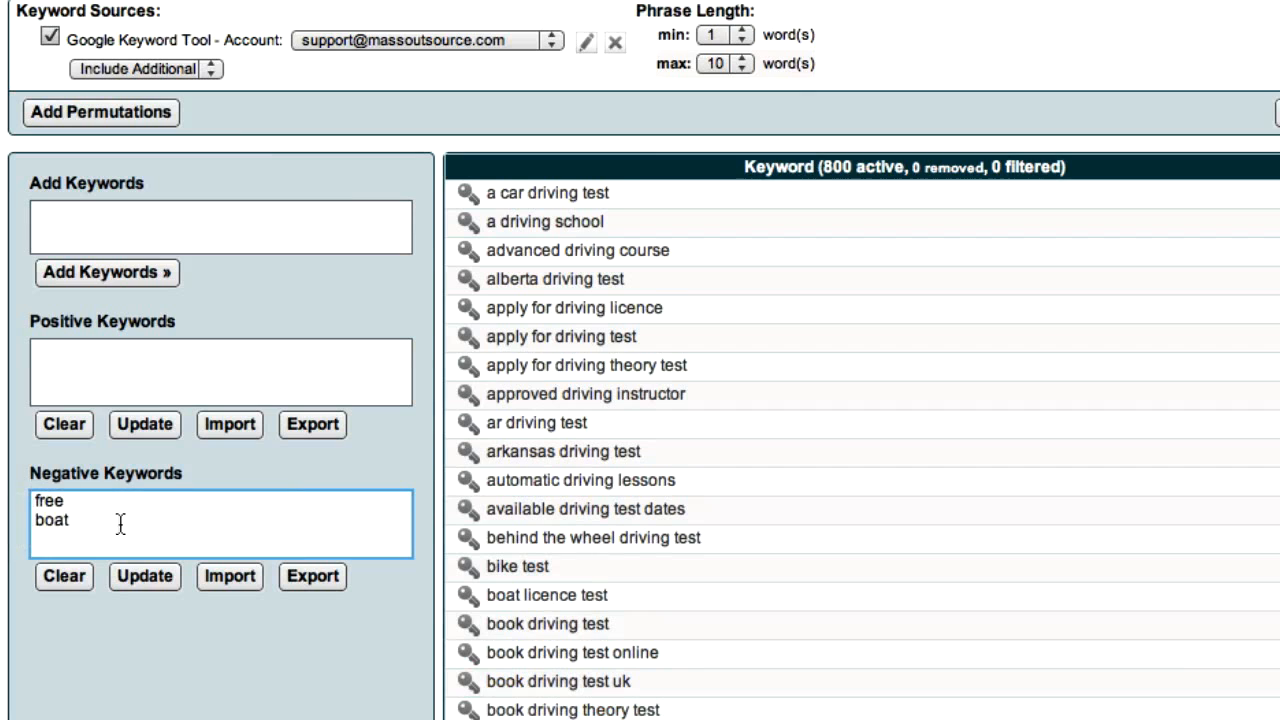
pyautogui.click(130, 525)
pyautogui.press('Return')
pyautogui.write('uk')
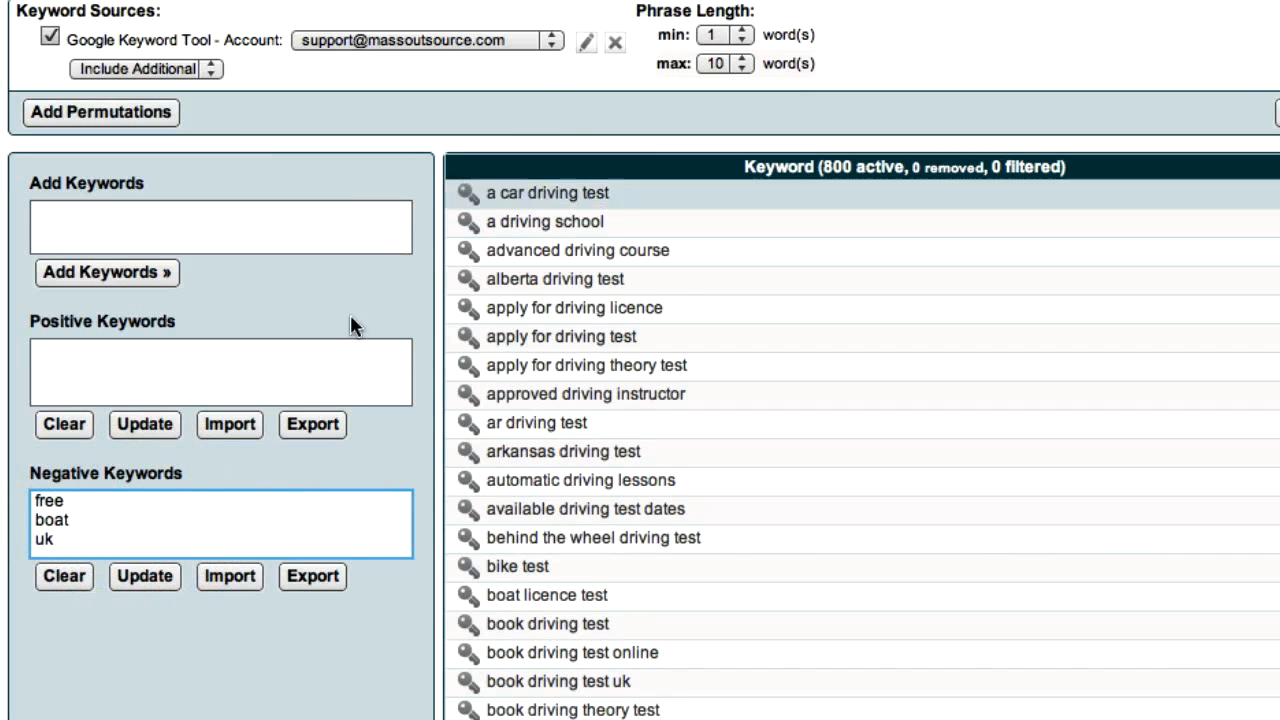
pyautogui.click(153, 578)
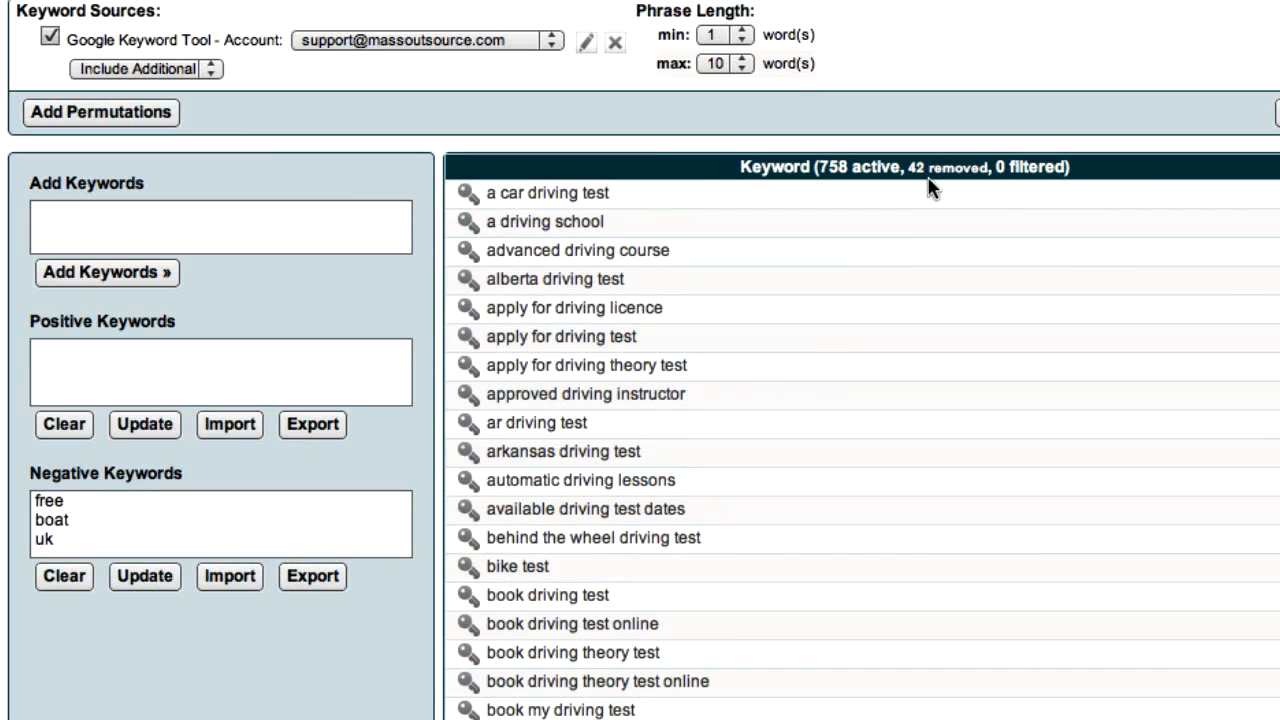
# Add "bike" to the negative keywords and update the keyword list
pyautogui.click(229, 534)
pyautogui.press('Return')
pyautogui.write('bike')
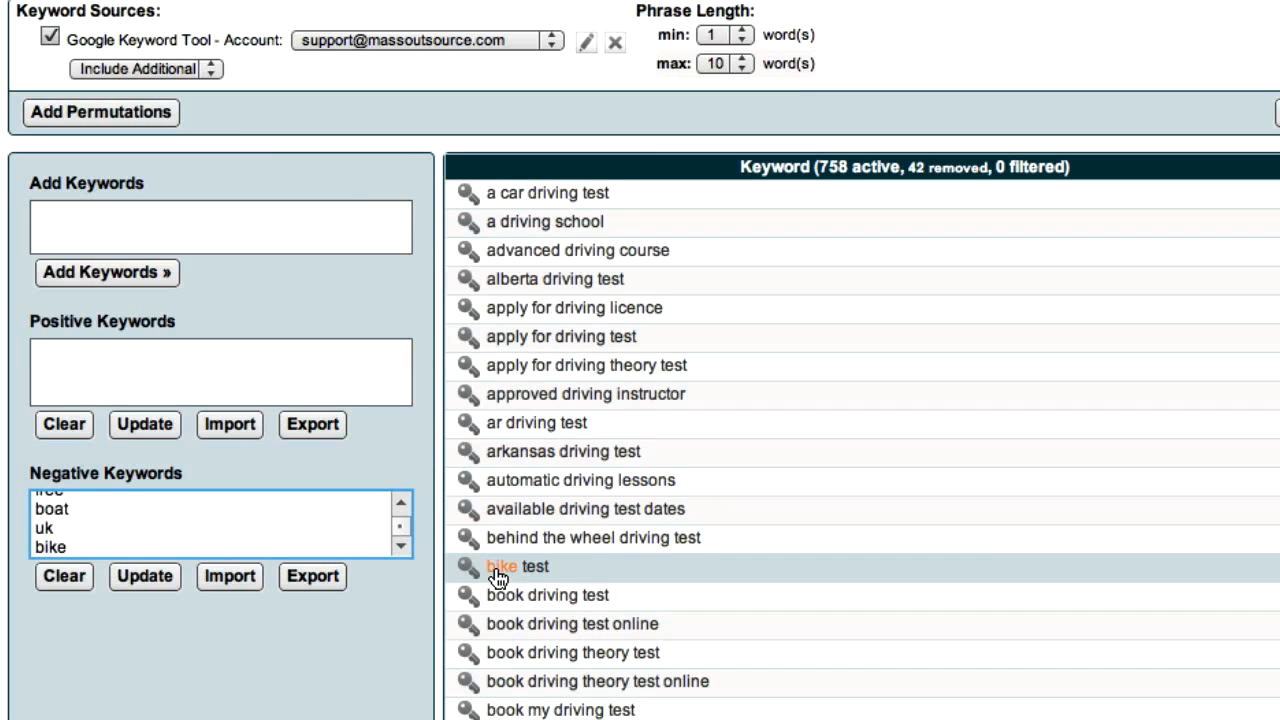
pyautogui.click(158, 583)
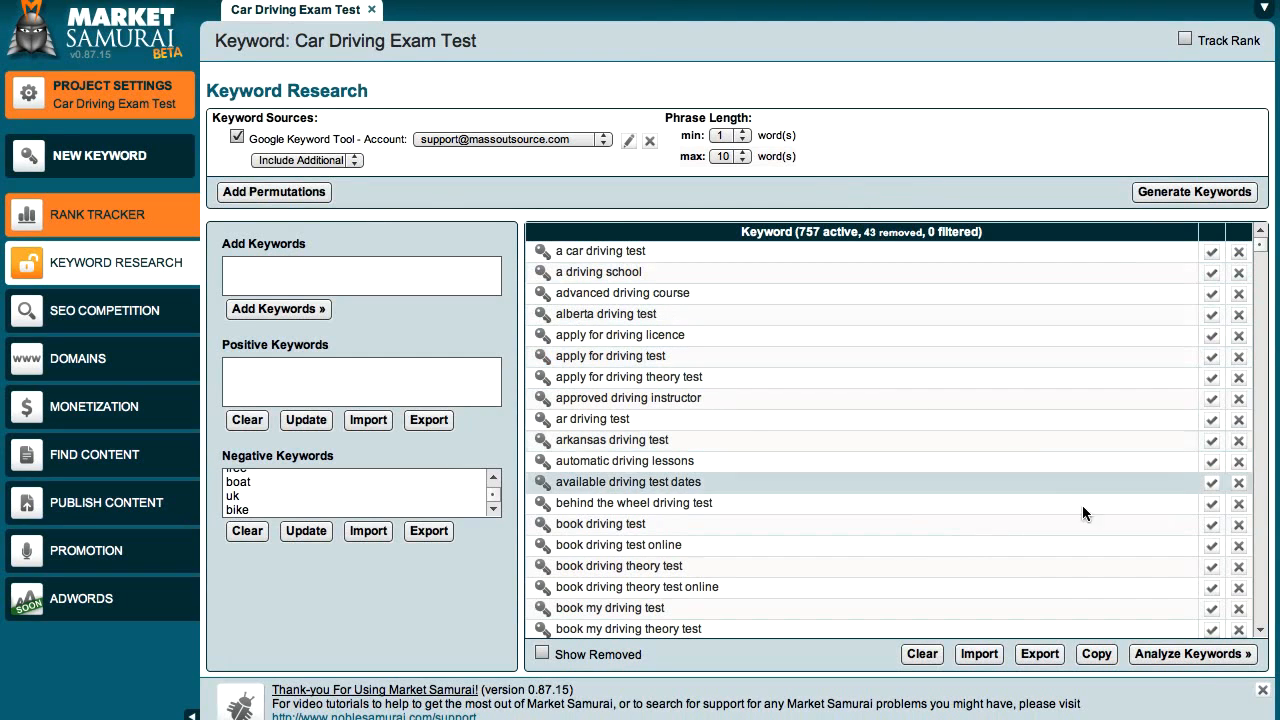
# Bring the remaining keywords into keyword analysis and sort the results by SEO Traffic (SEOT), highest first
pyautogui.click(1196, 657)
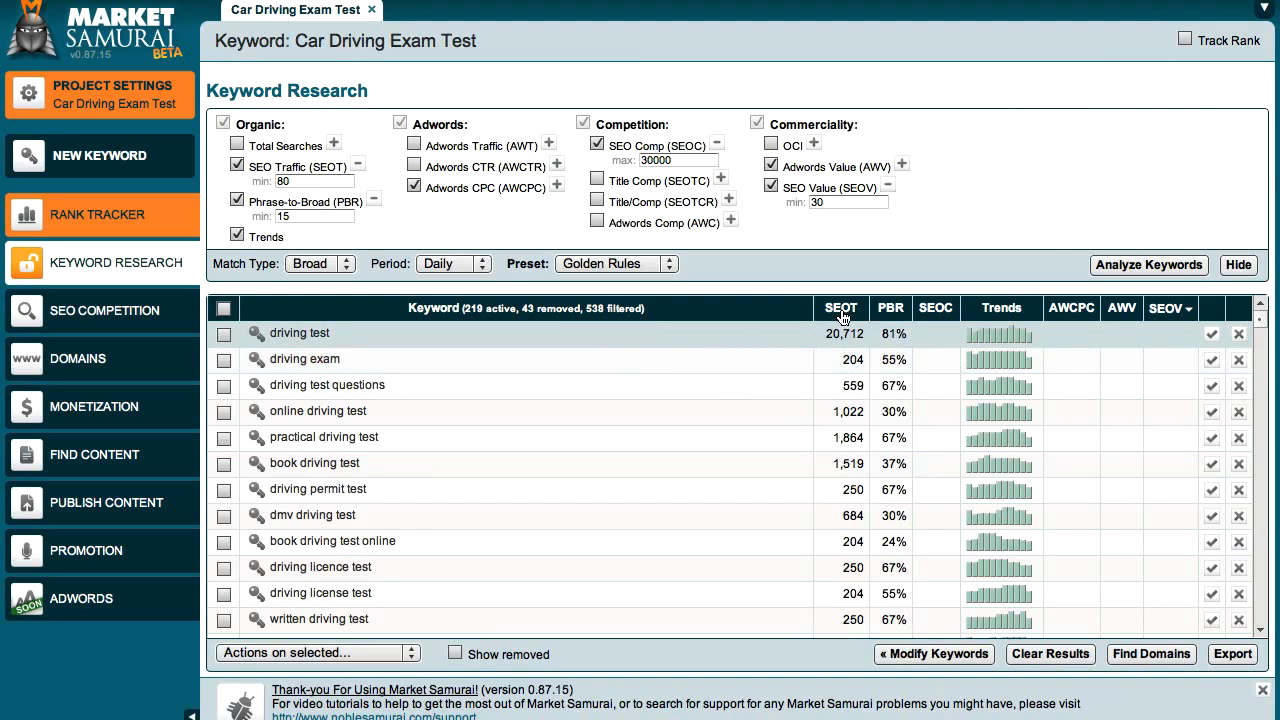
pyautogui.moveTo(846, 316)
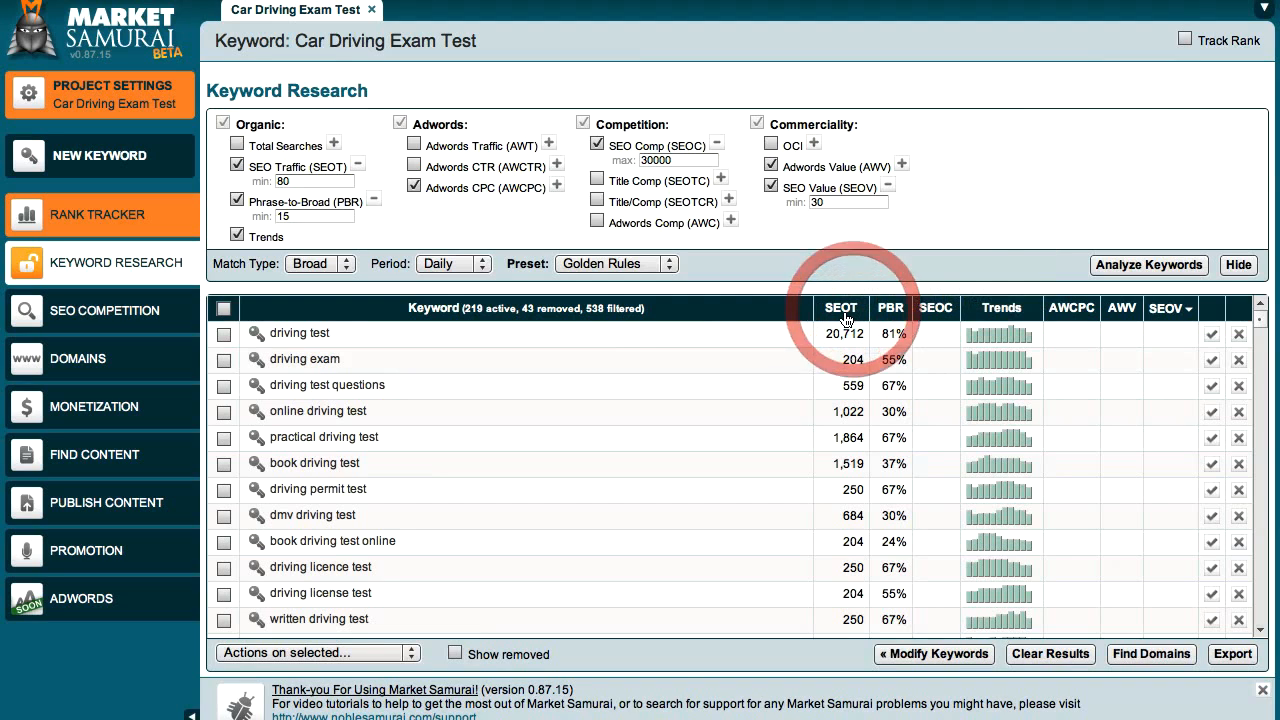
pyautogui.click(850, 312)
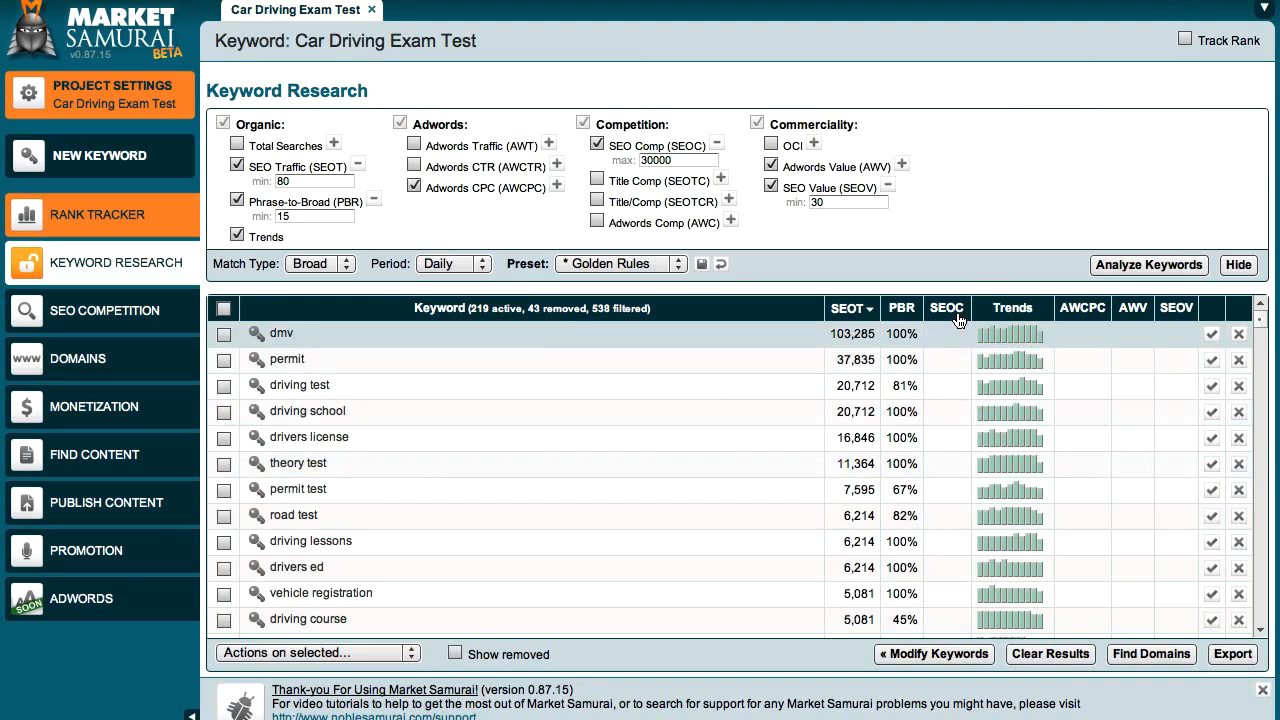
pyautogui.moveTo(957, 317)
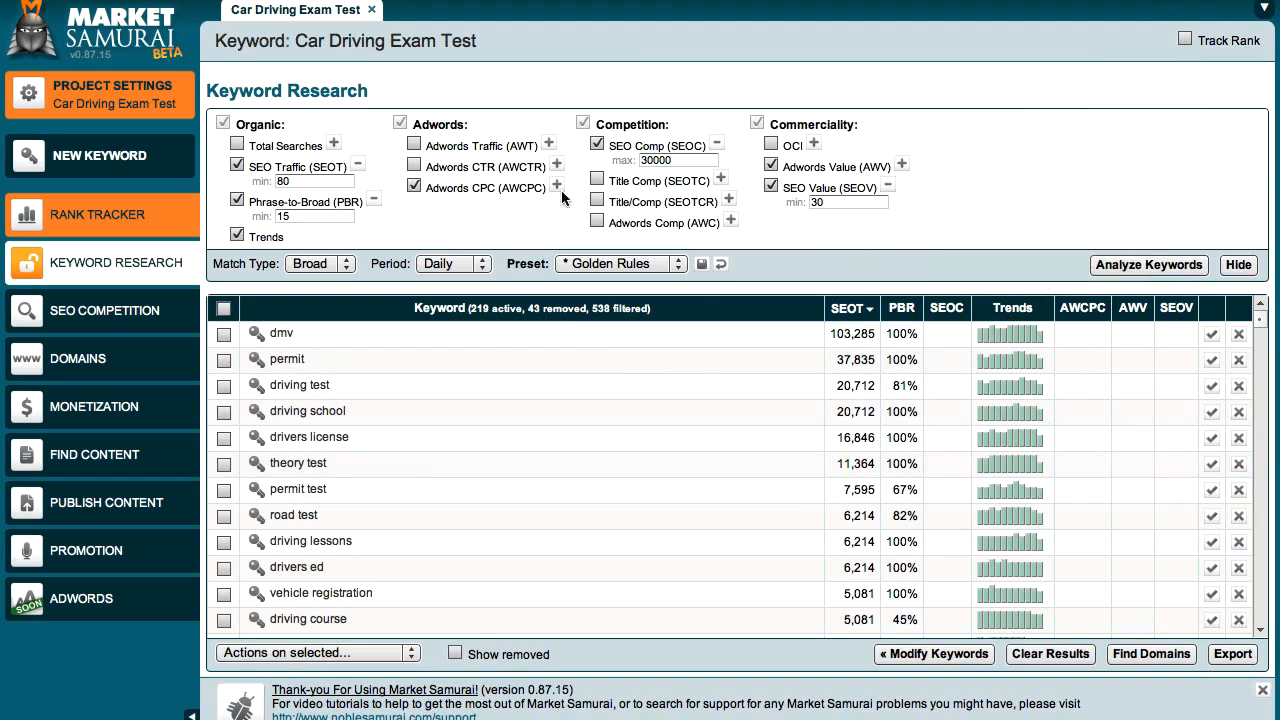
# Switch to the handwritten list of profitable keyword criteria and write 80 beside Traffic
pyautogui.click(320, 182)
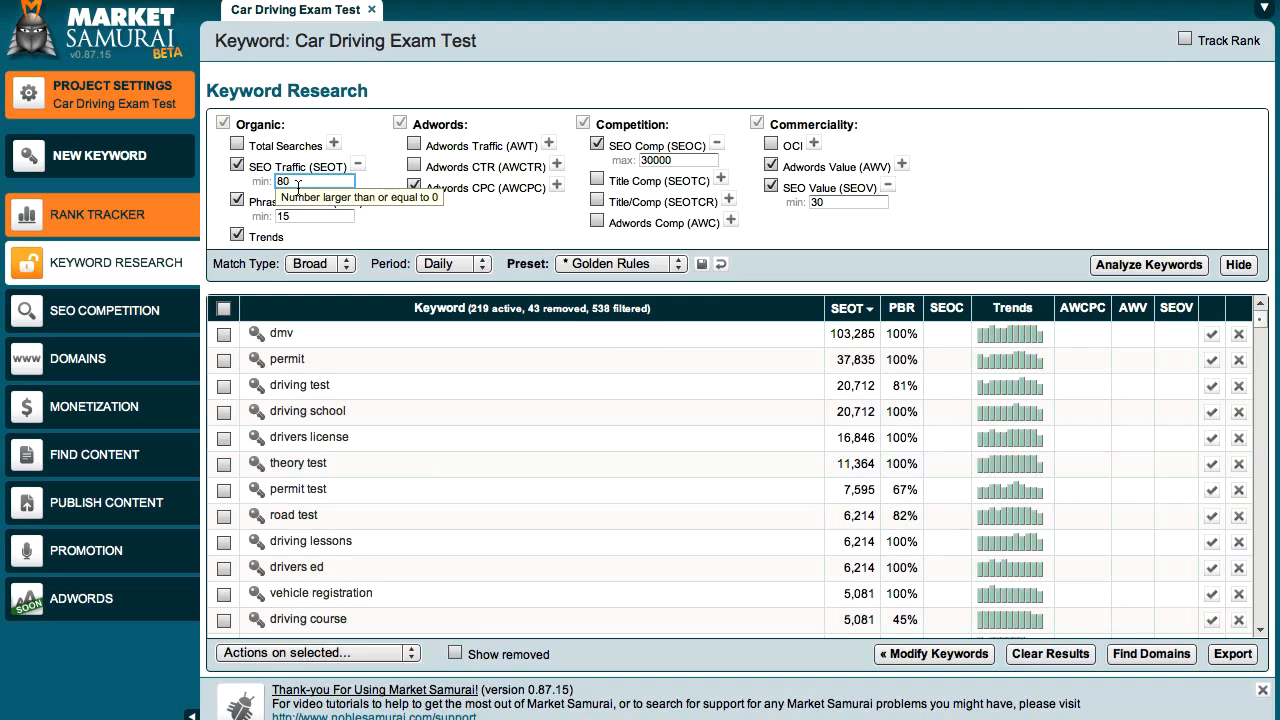
pyautogui.press('super+Tab')
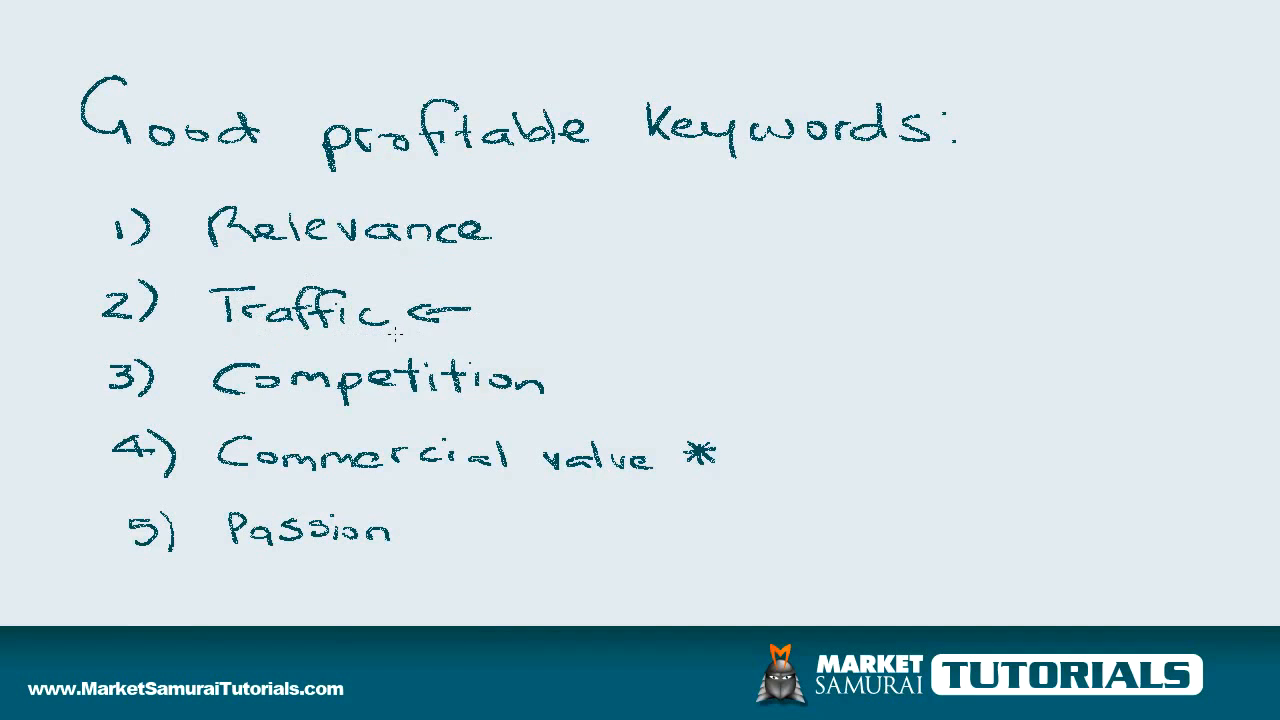
pyautogui.moveTo(556, 295); pyautogui.dragTo(610, 299)
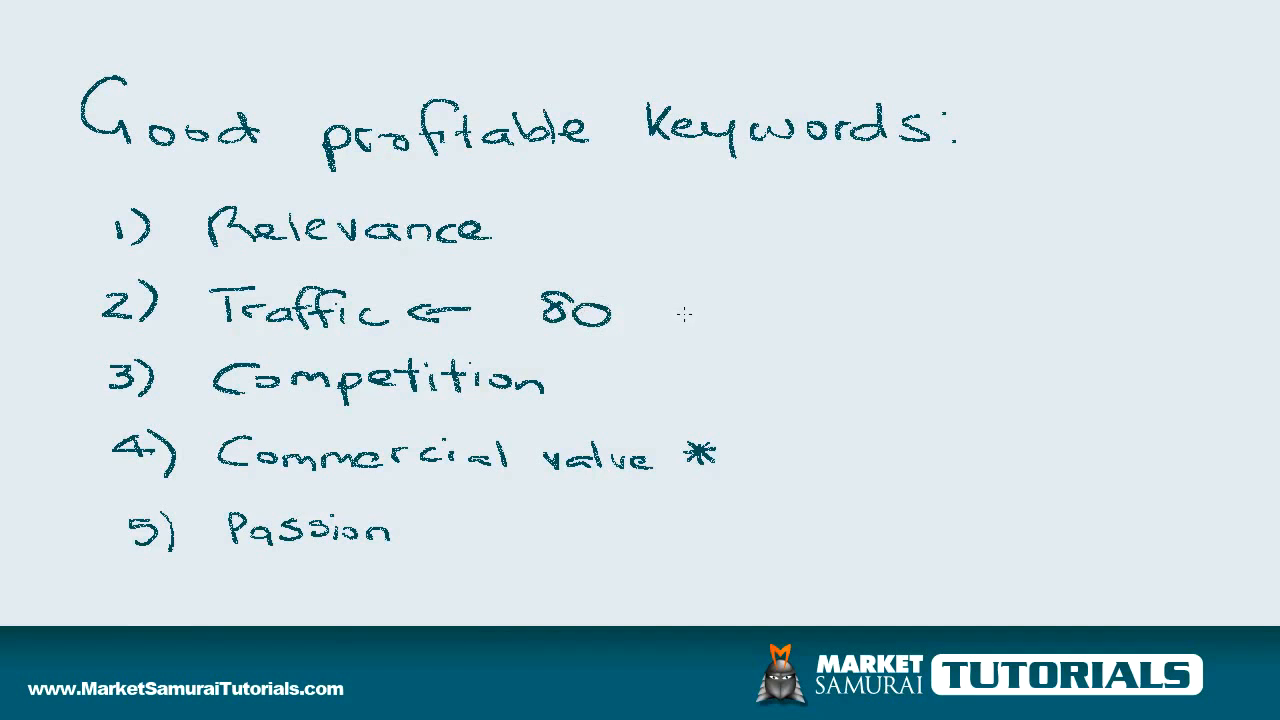
pyautogui.moveTo(645, 324); pyautogui.dragTo(679, 326)
pyautogui.moveTo(697, 328); pyautogui.dragTo(722, 332)
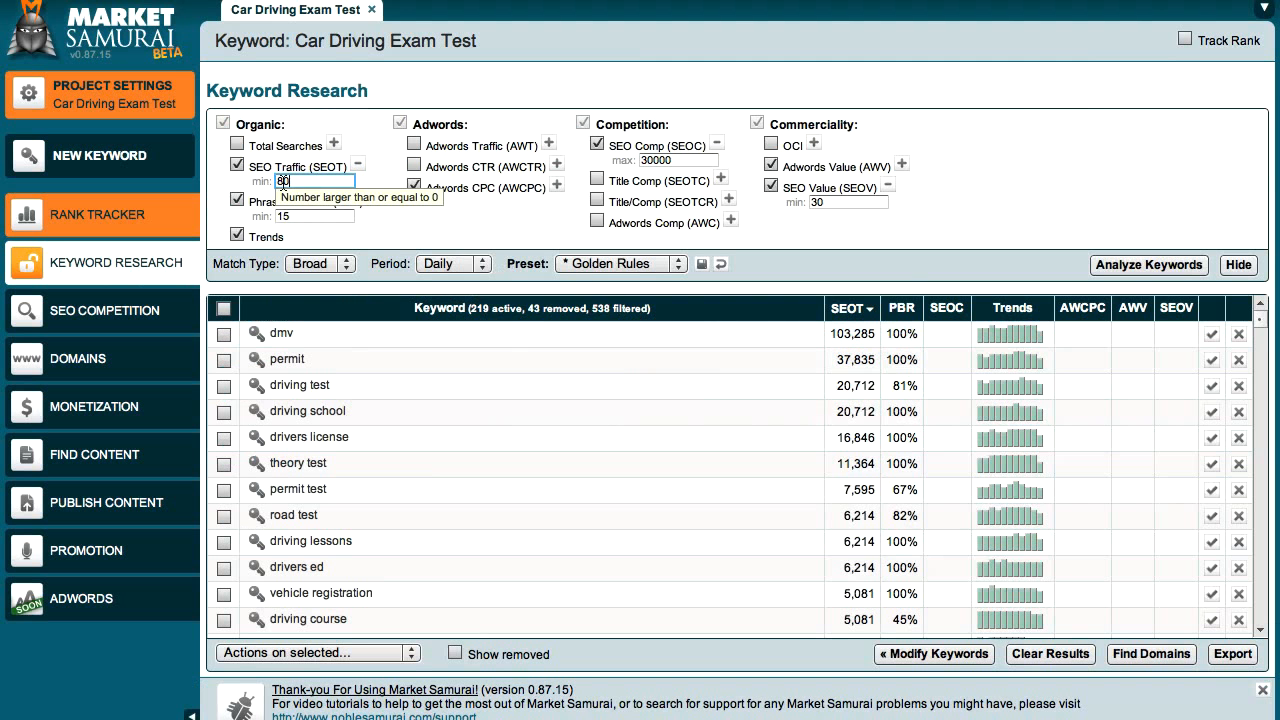
# Return to Market Samurai, check the minimum SEO Traffic and Phrase-to-Broad filters, and run the keyword analysis
pyautogui.click(305, 182)
pyautogui.doubleClick(294, 183)
pyautogui.click(297, 183)
pyautogui.click(303, 219)
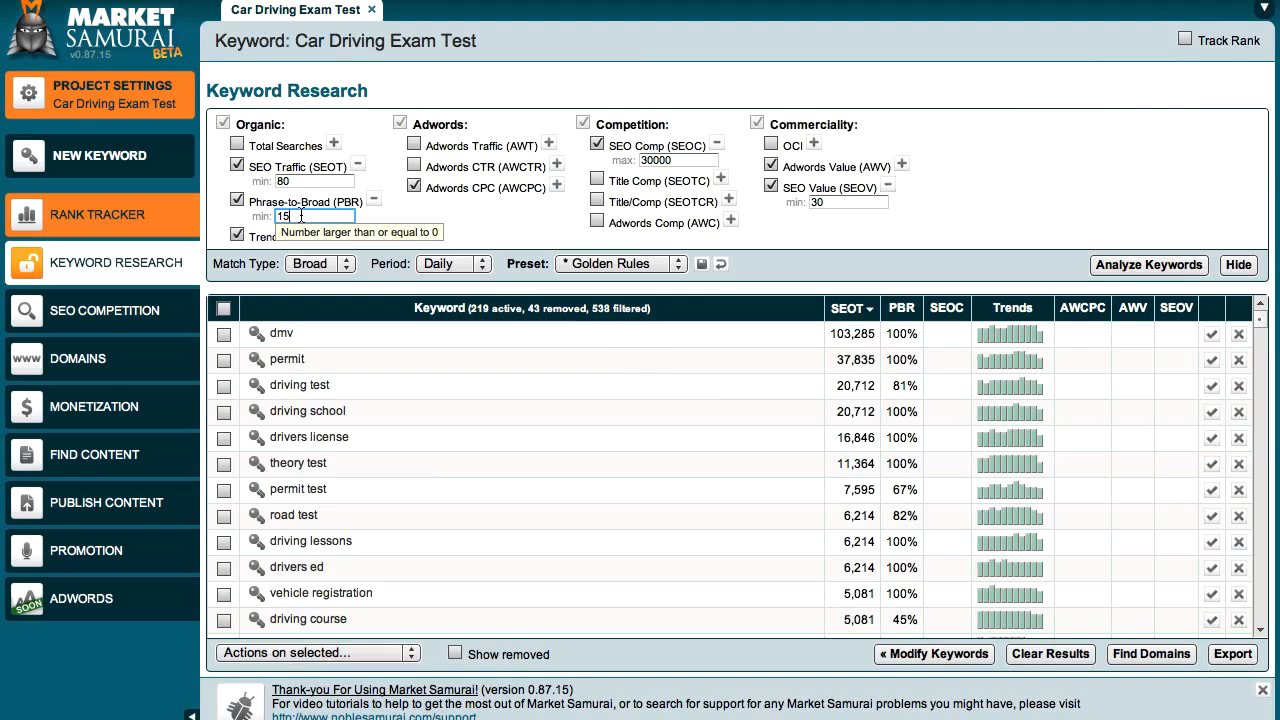
pyautogui.click(301, 217)
pyautogui.click(305, 182)
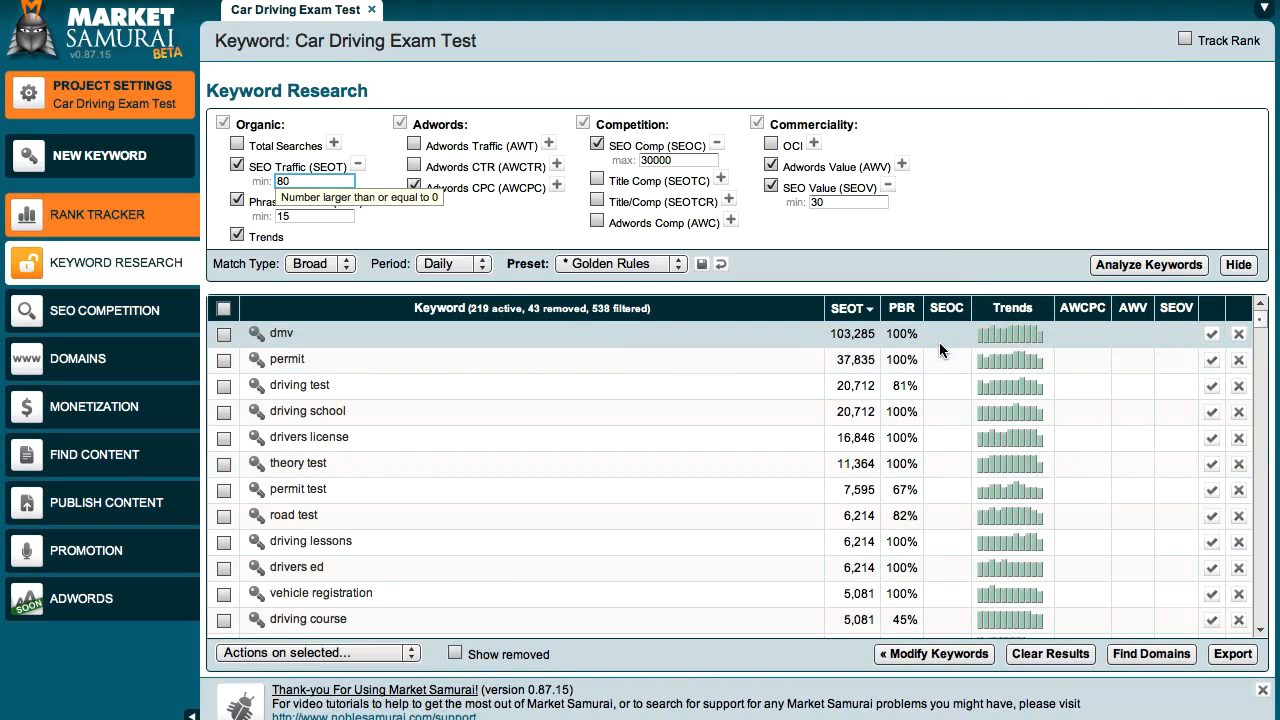
pyautogui.click(1184, 266)
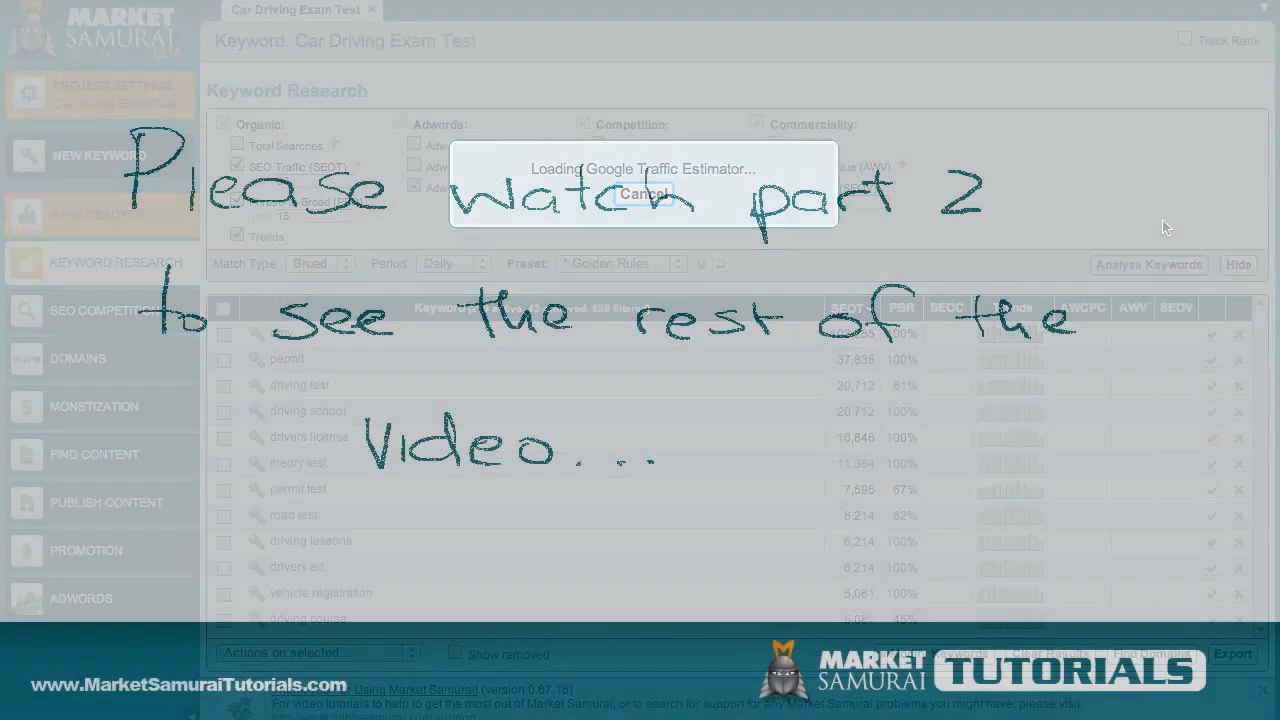